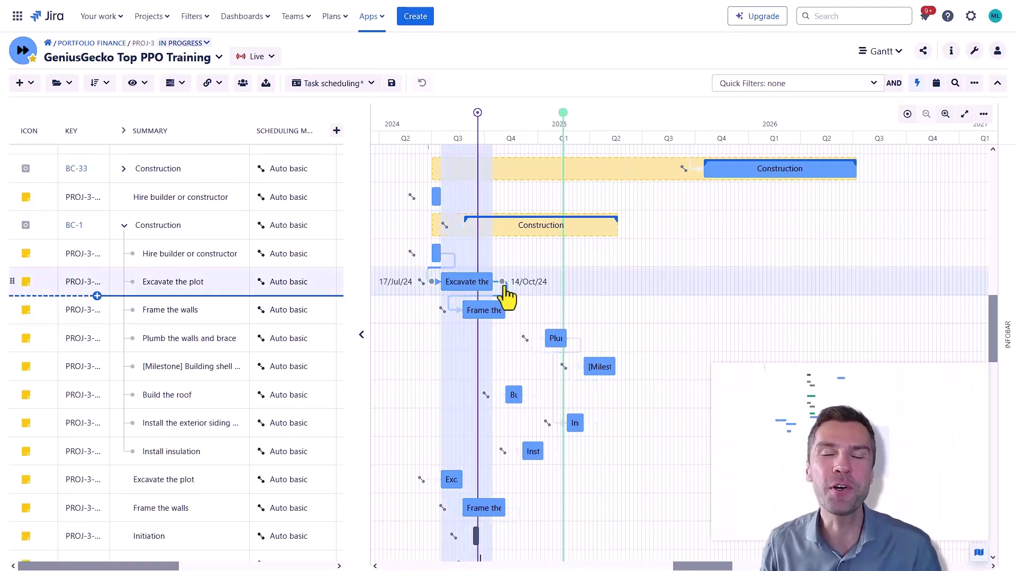
Lengthen the Excavate the plot and Frame the walls tasks on the Gantt chart, and try to move Plumb the walls and brace earlier
drag(503, 286, 612, 312)
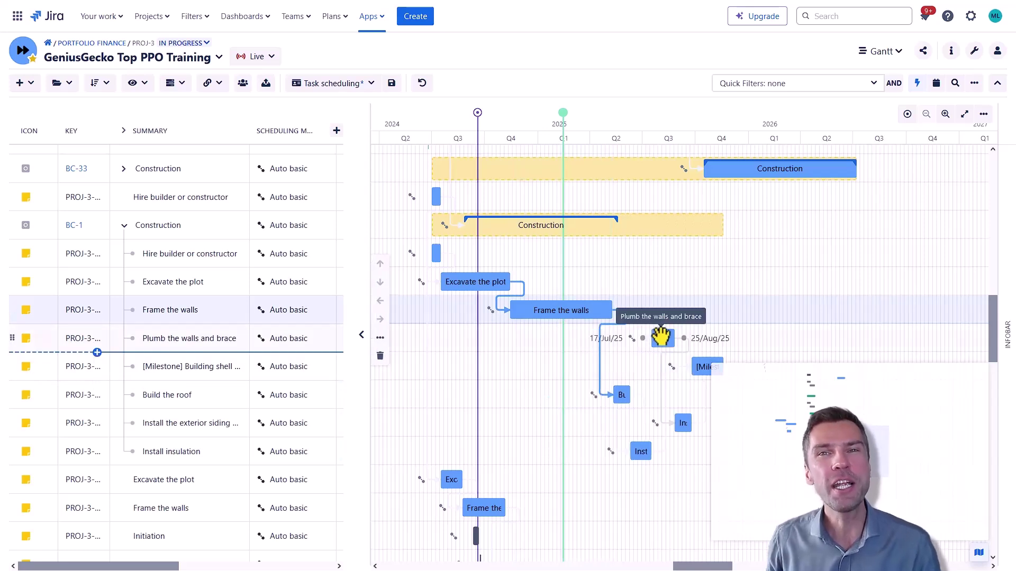
drag(661, 336, 604, 448)
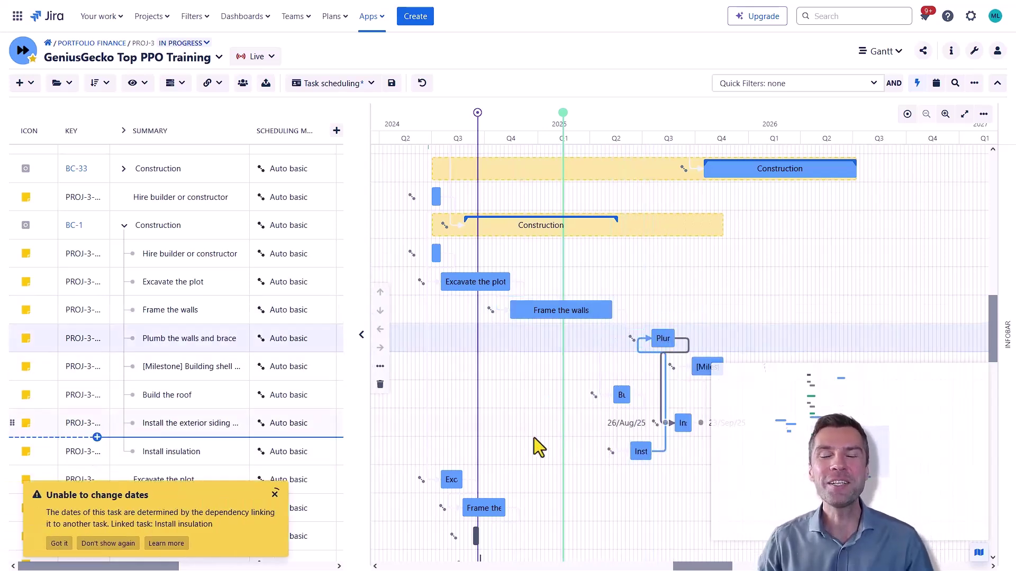
click(275, 494)
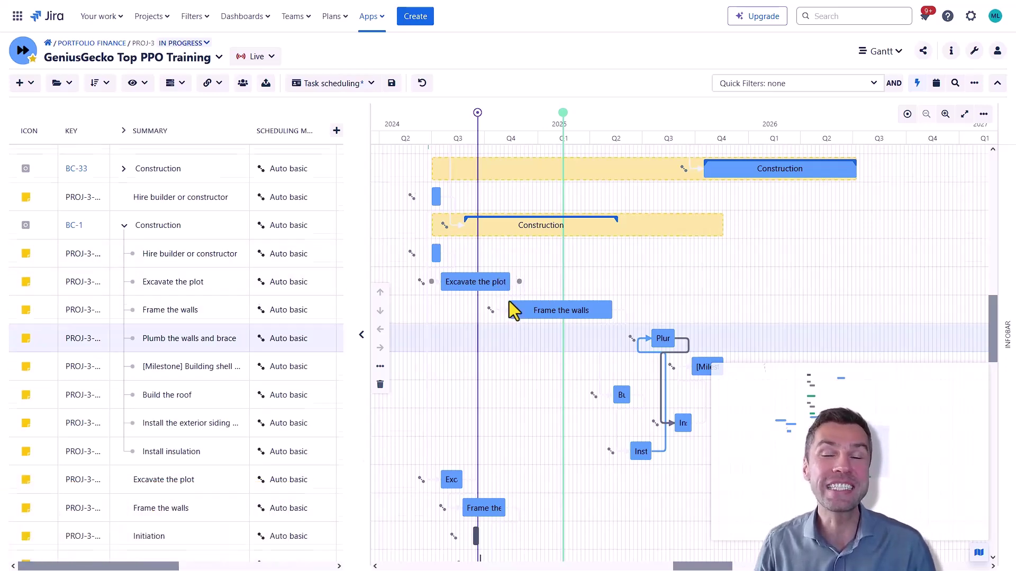
scroll(510, 303, down, 5)
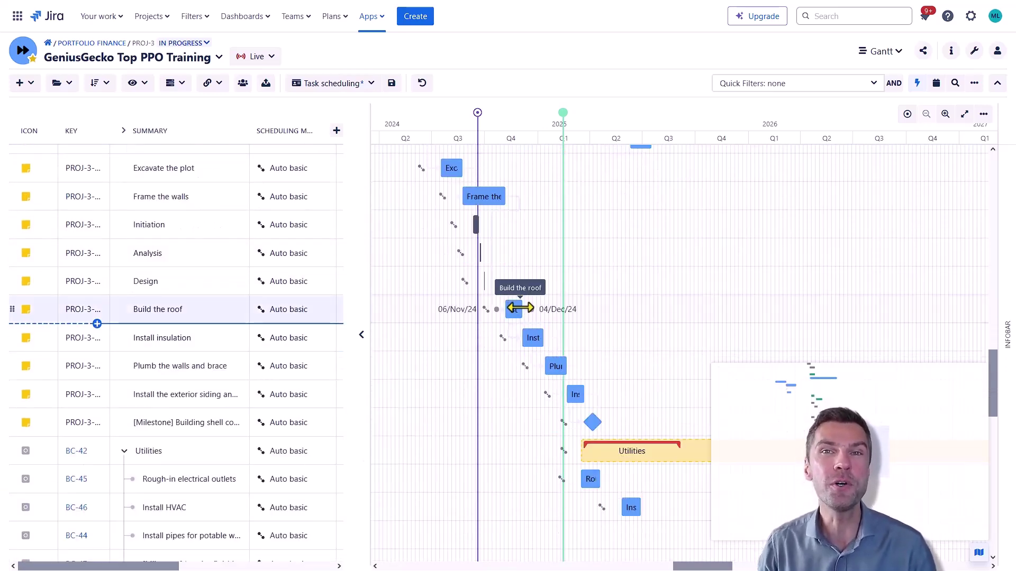
drag(520, 308, 602, 300)
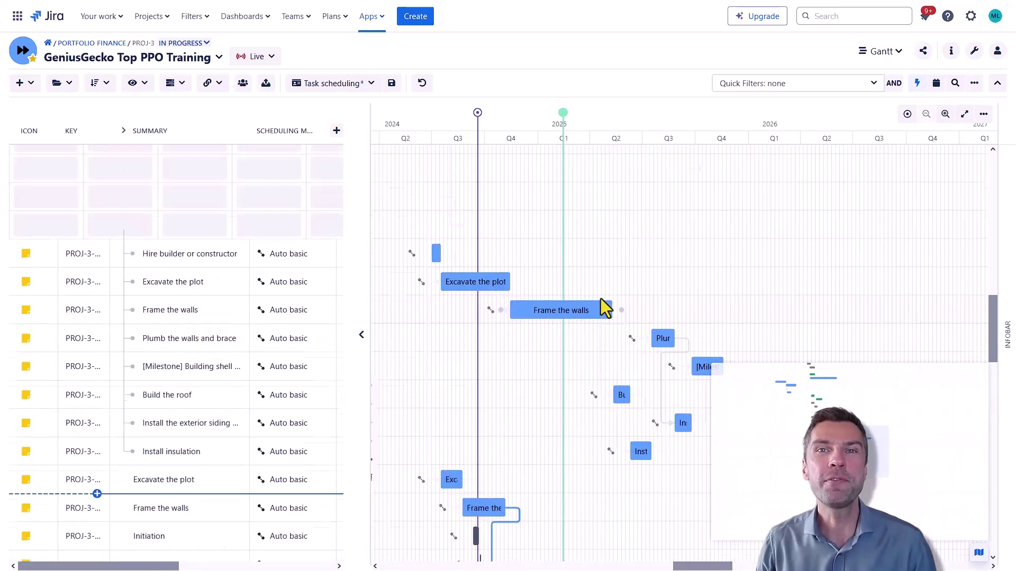
scroll(600, 297, up, 3)
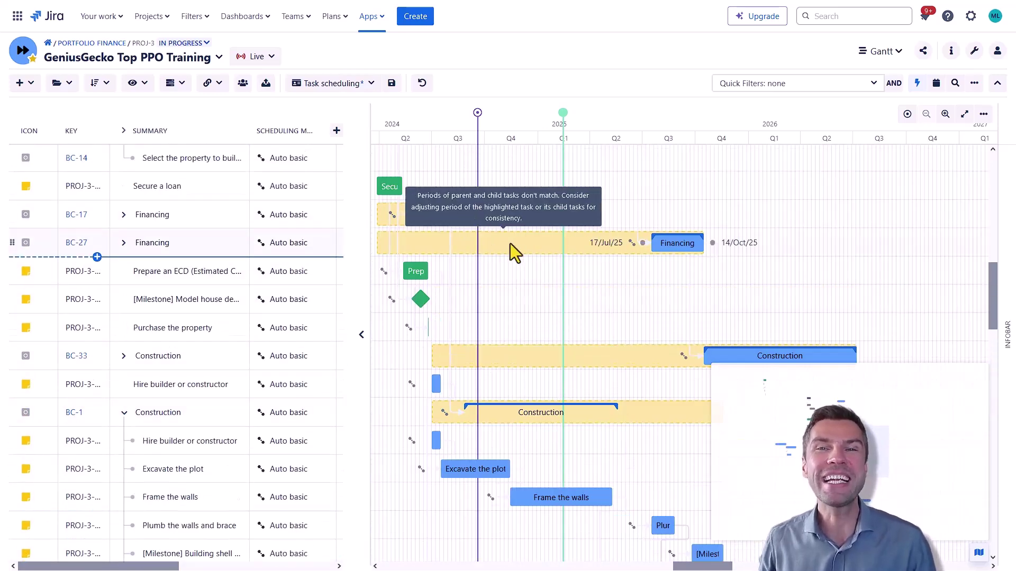
scroll(488, 339, down, 3)
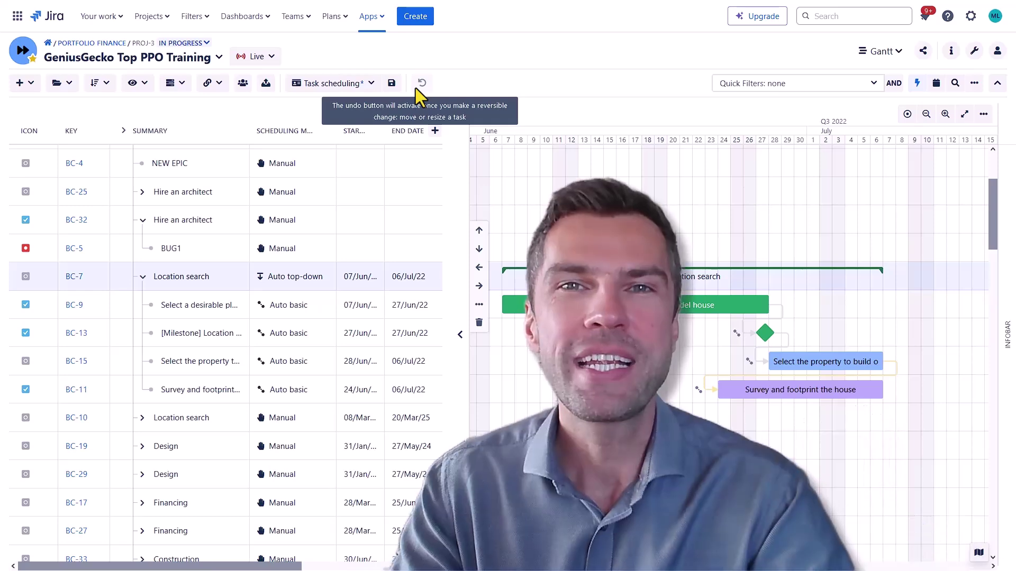
Review the scheduling mode options available for the BC-7 Location search task
click(294, 276)
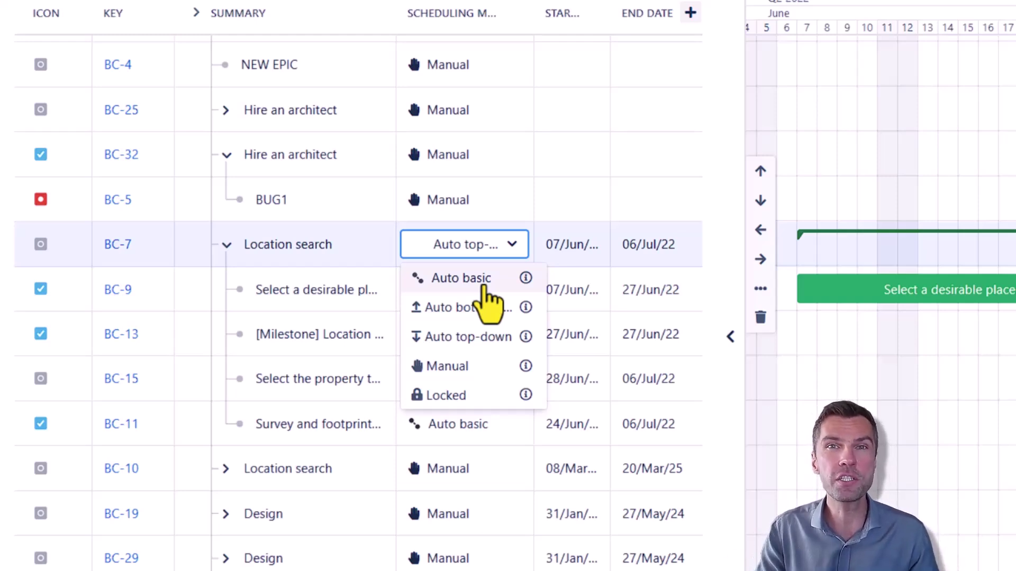
key(Escape)
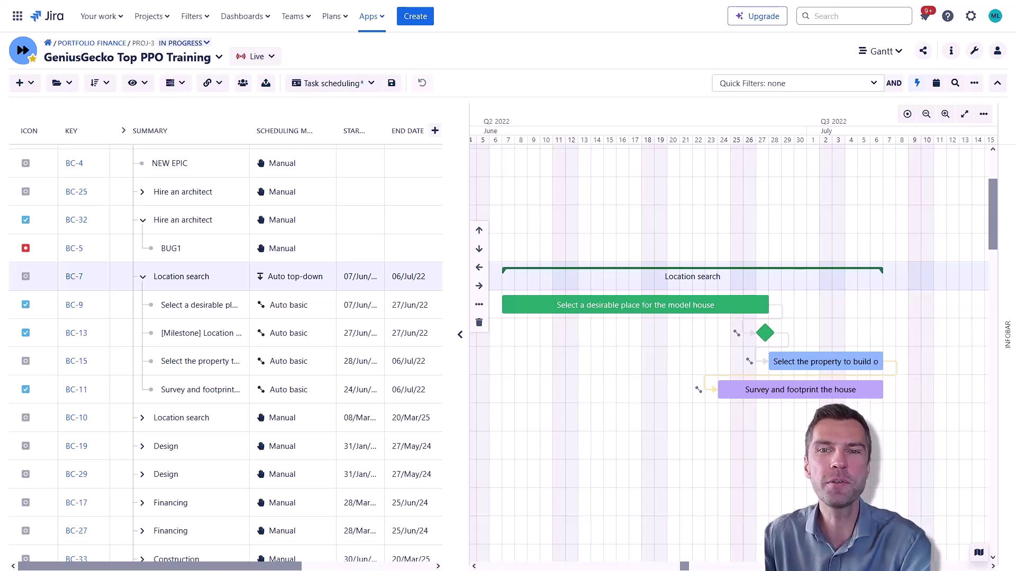
click(294, 277)
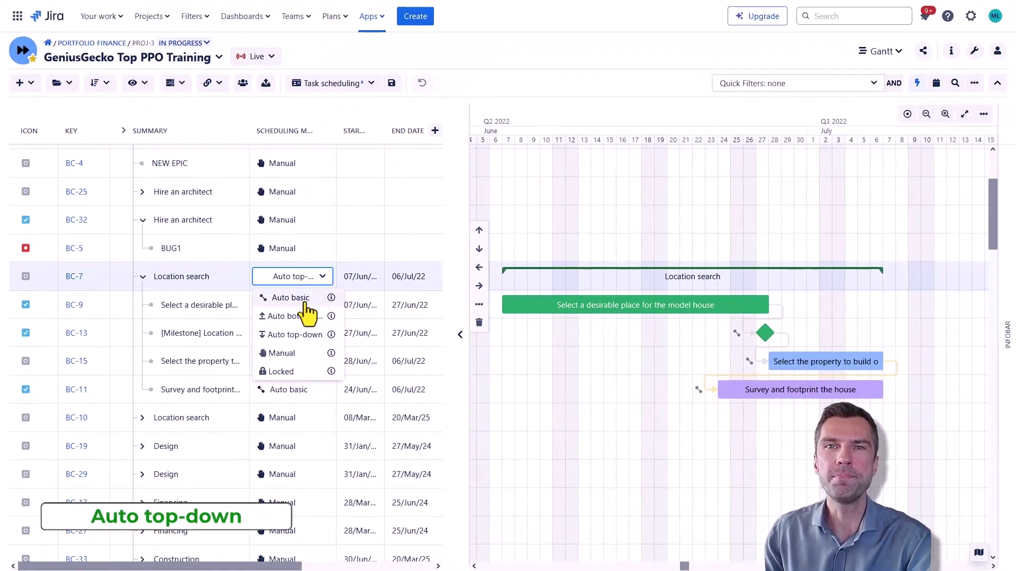
click(754, 274)
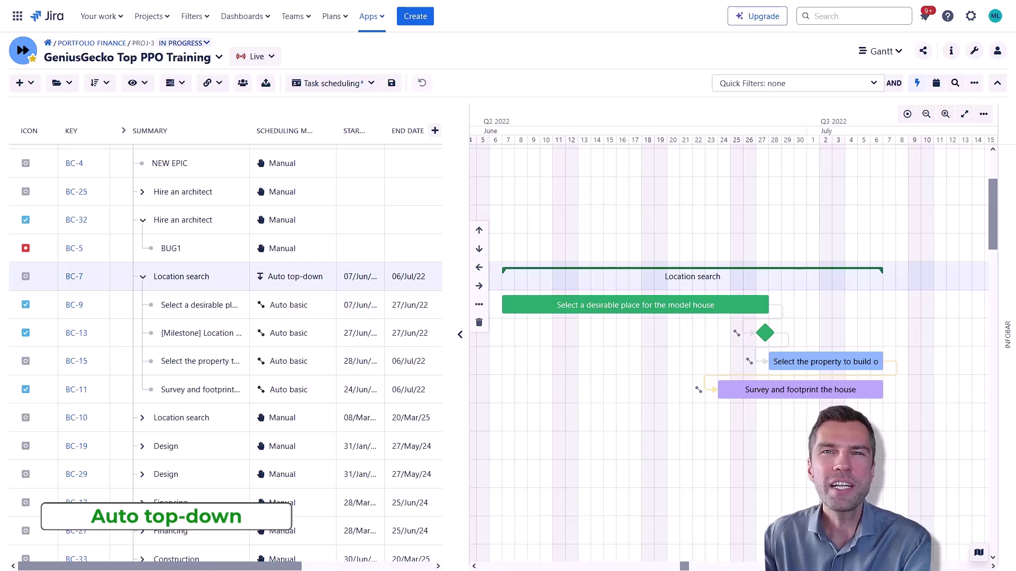
Set the scheduling mode of the BC-7 Location search task and its children to Auto top-down
right_click(570, 276)
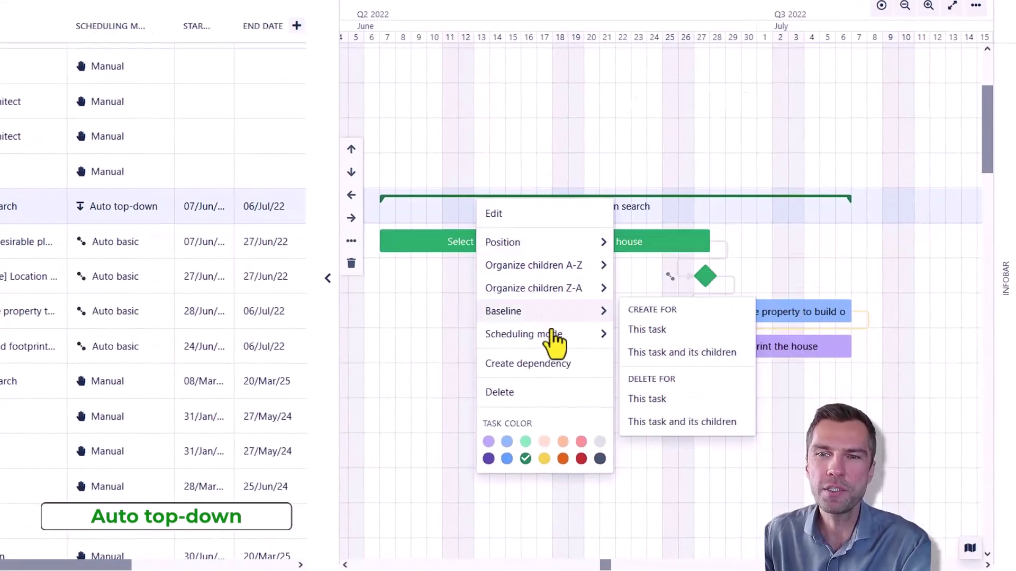
mouse_move(646, 385)
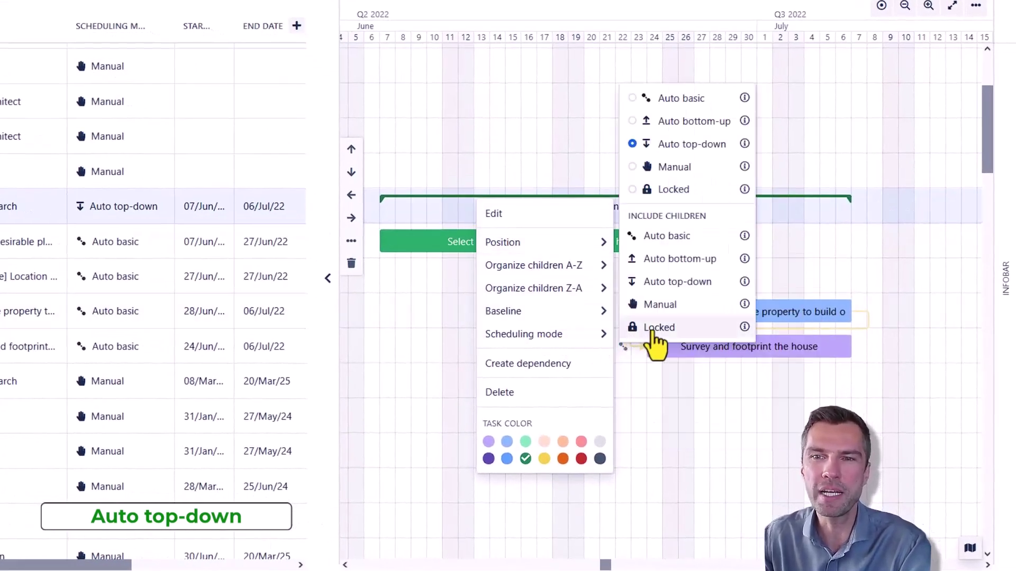
click(675, 281)
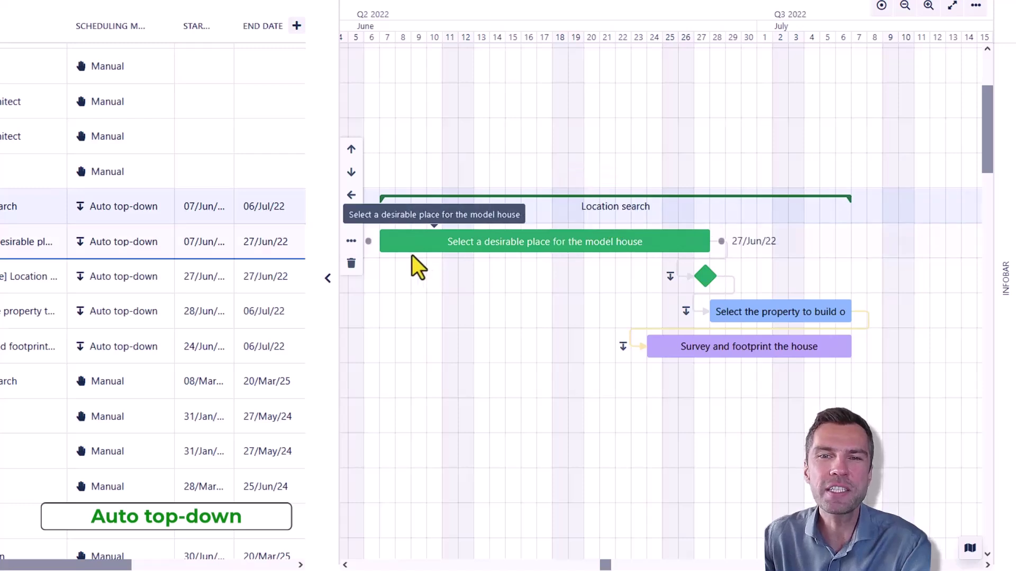
Set the Select a desirable place task's start to 13 June 2022 and try to pull it before the parent task's start
drag(379, 238, 465, 239)
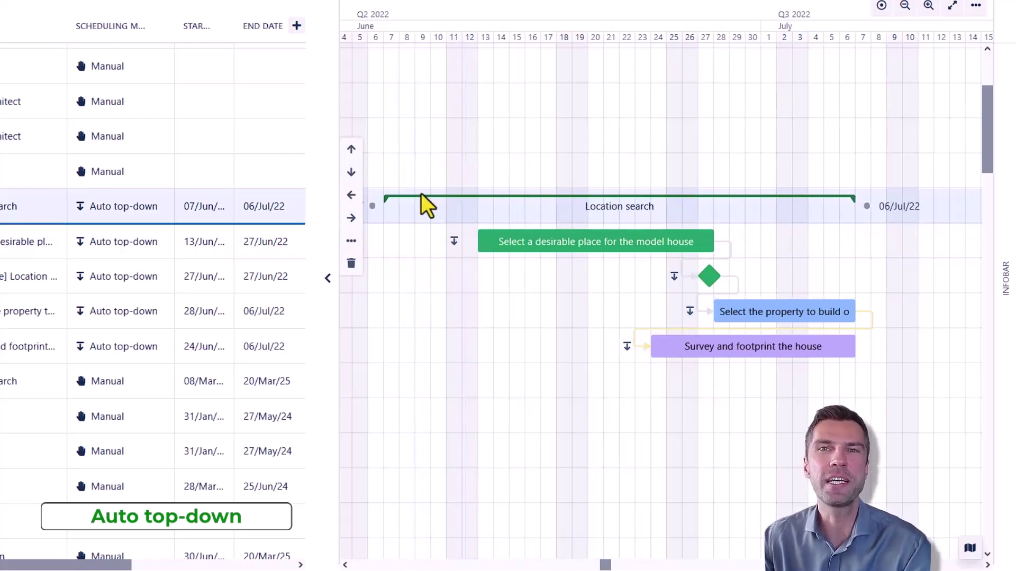
click(477, 233)
drag(477, 233, 444, 241)
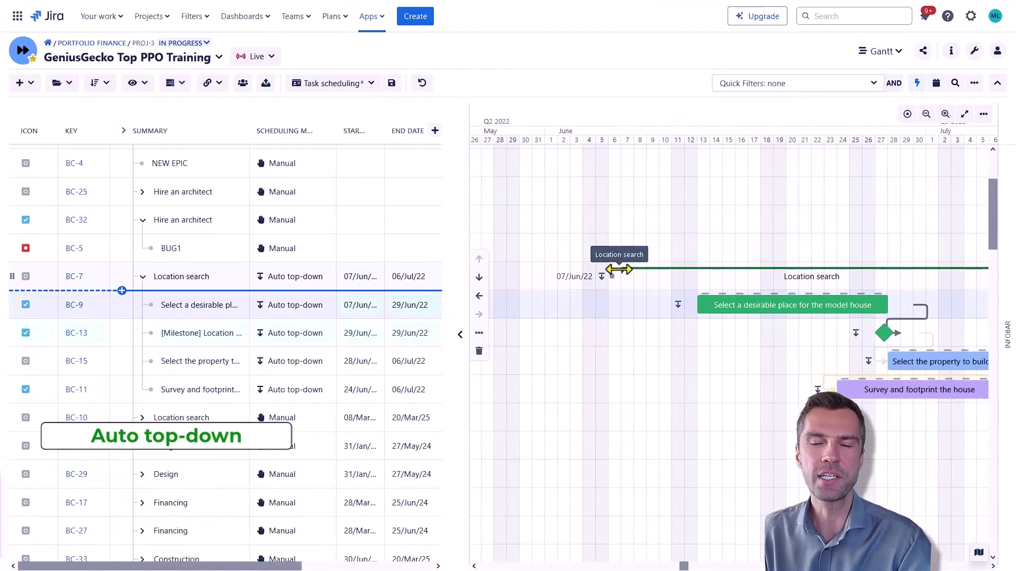
drag(619, 269, 614, 268)
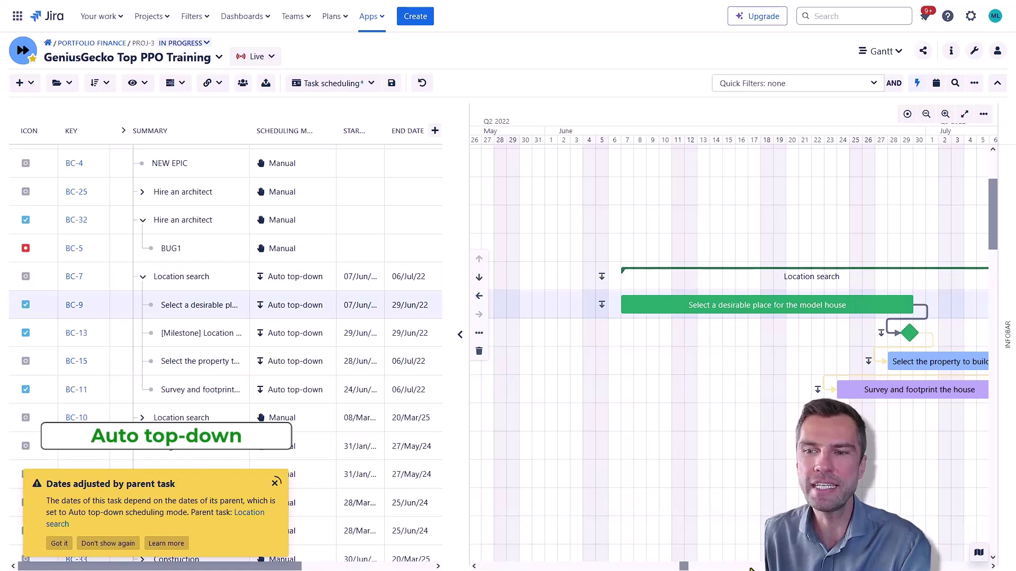
Adjust the Location search parent task's period on the timeline so it ends on 12 July 2022
scroll(994, 562, right, 3)
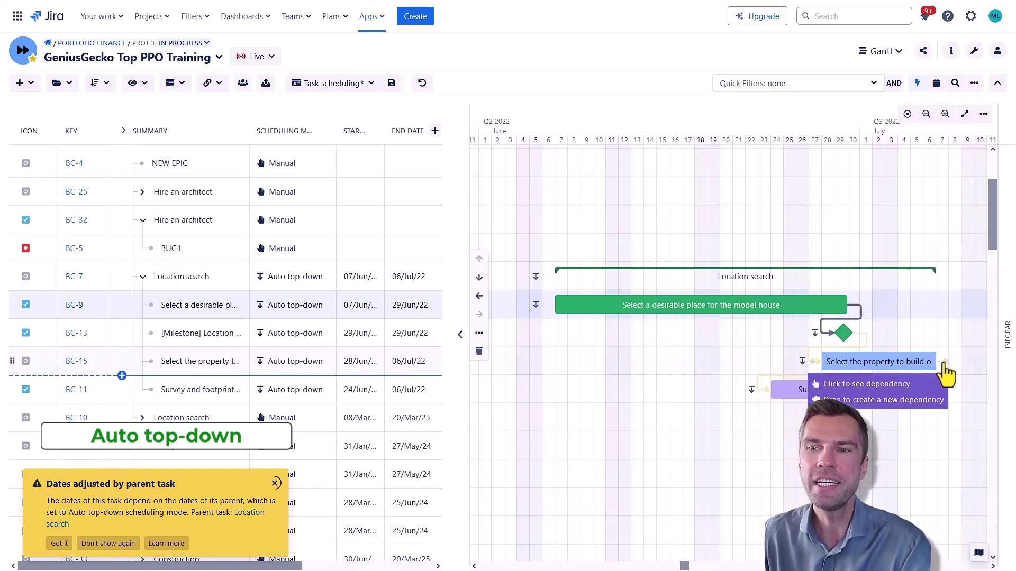
drag(937, 391, 915, 415)
mouse_move(720, 268)
mouse_down()
mouse_move(779, 275)
mouse_move(778, 301)
mouse_up()
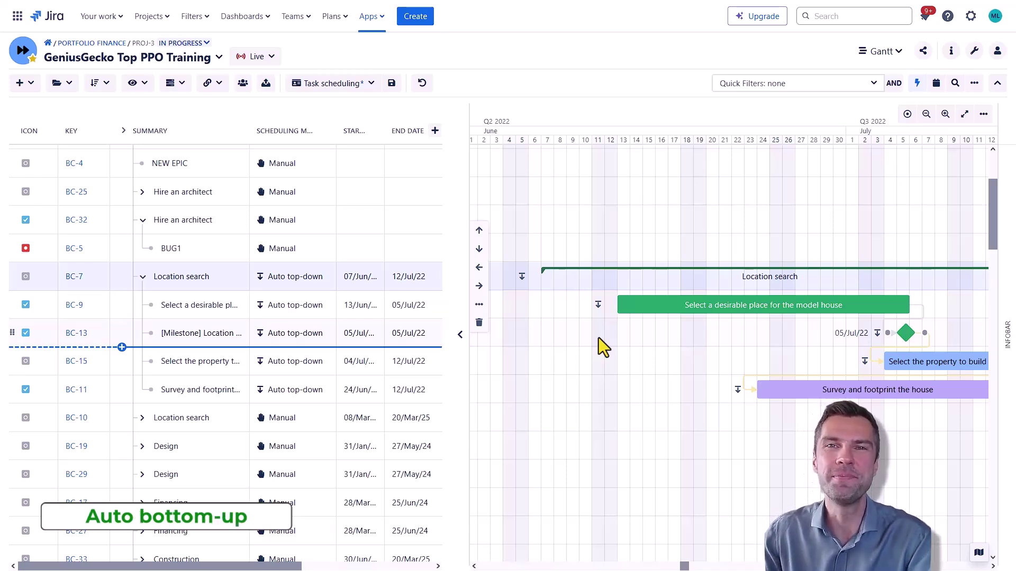
Set Location search and its children to Auto bottom-up, and stretch the Select a desirable place task's start back to 31 May 2022
right_click(584, 269)
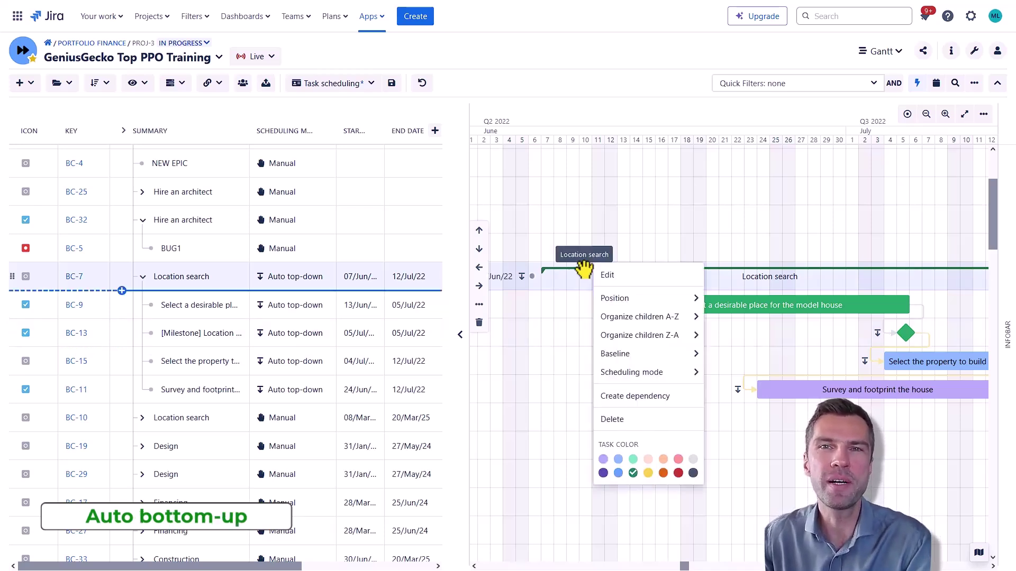
mouse_move(678, 373)
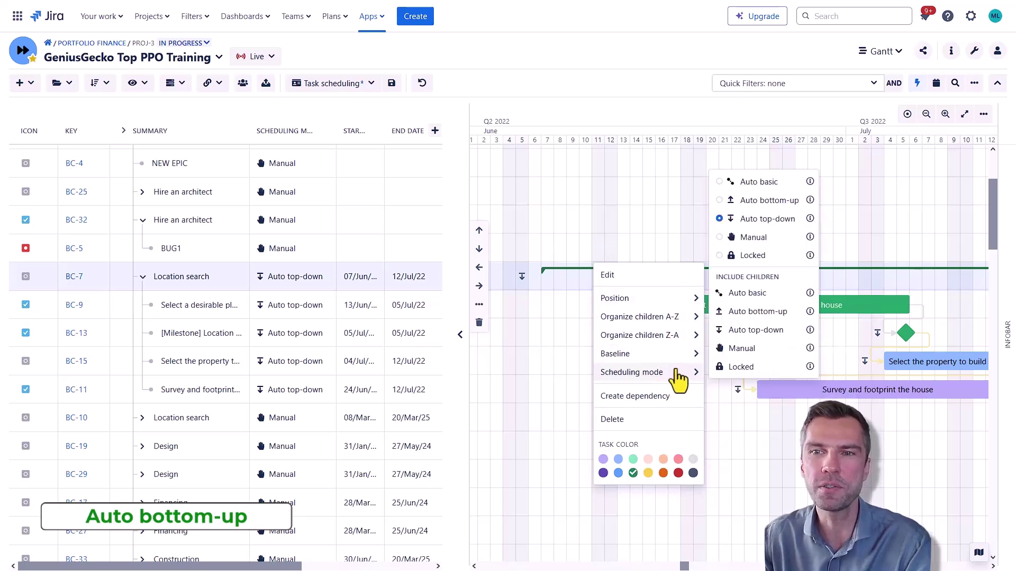
click(758, 312)
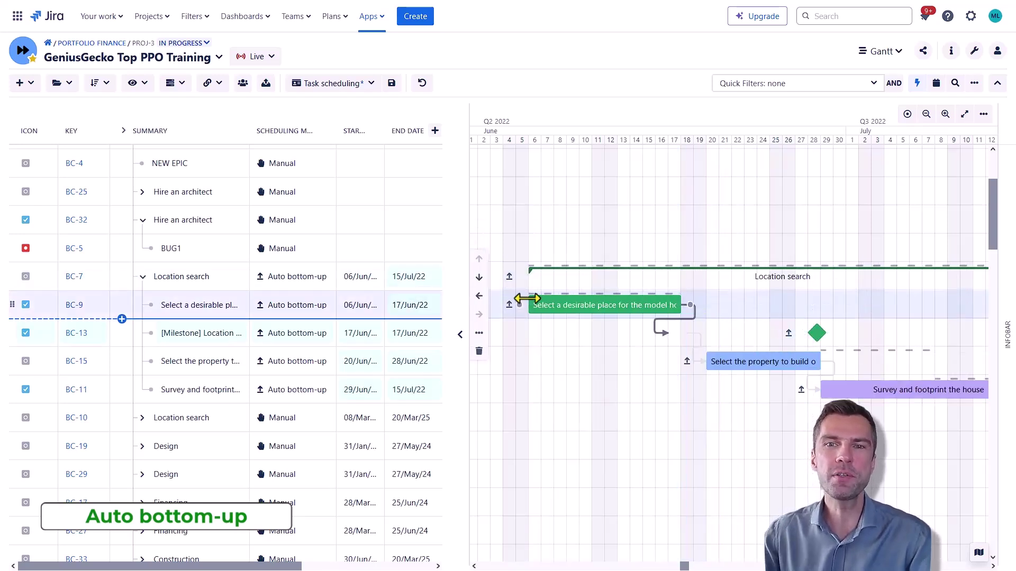
drag(527, 299, 590, 275)
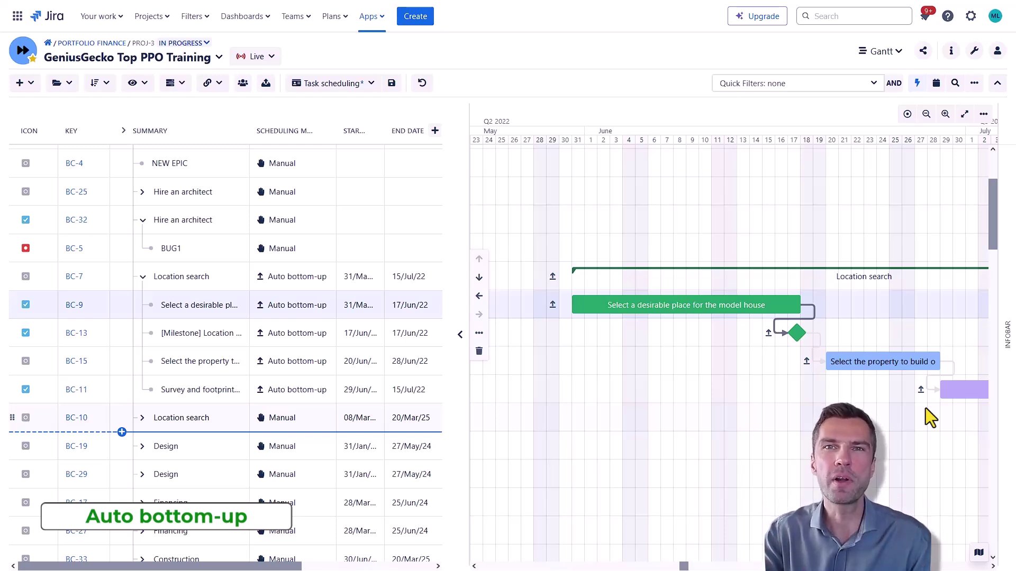
Set Location search and its children to Auto basic, and move the Select a desirable place task to 13–17 June 2022
click(233, 318)
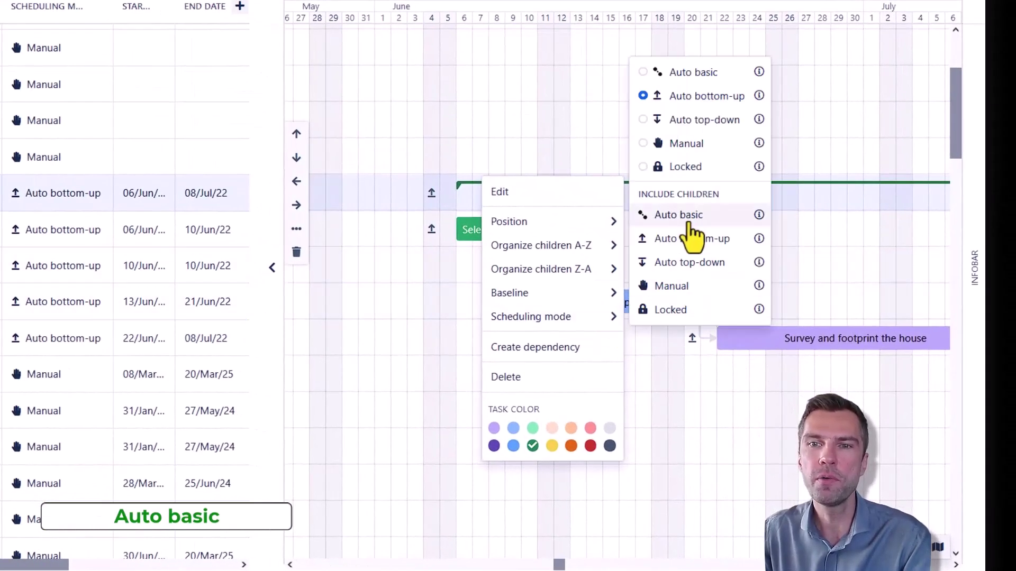
click(684, 236)
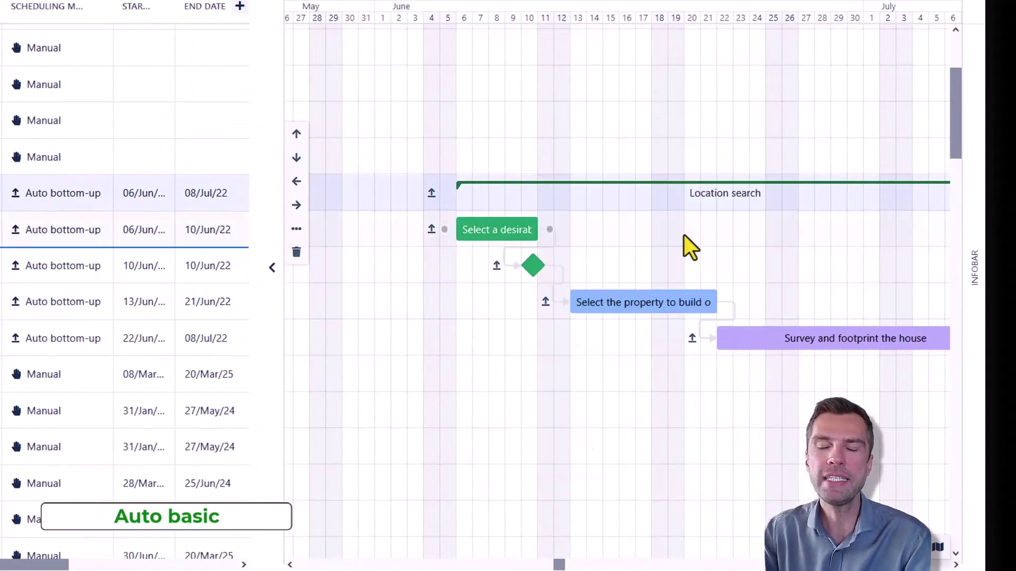
click(493, 227)
drag(494, 228, 608, 230)
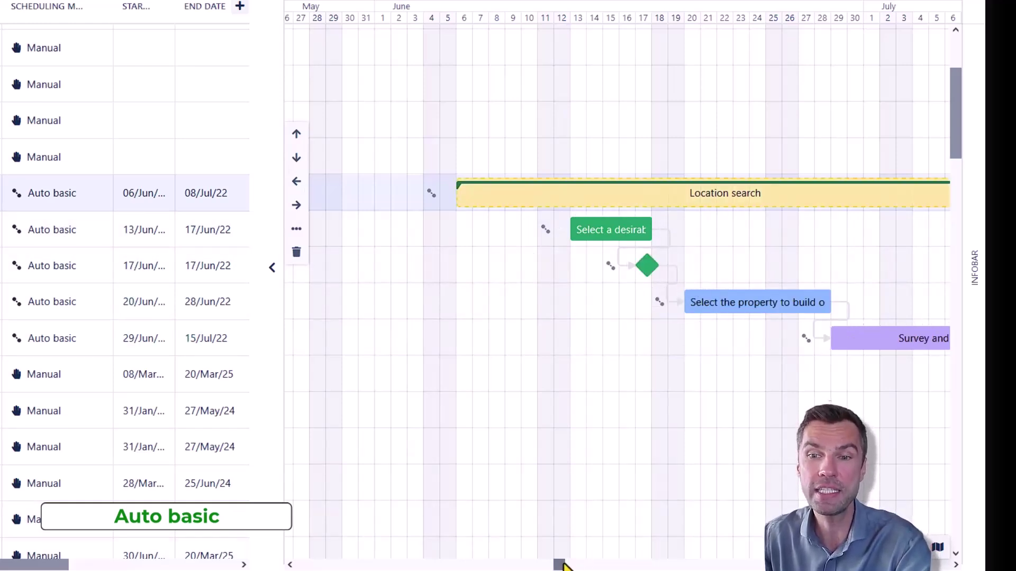
Shorten the Survey and footprint the house task so it ends on 8 July 2022, matching the parent's end
drag(559, 564, 563, 566)
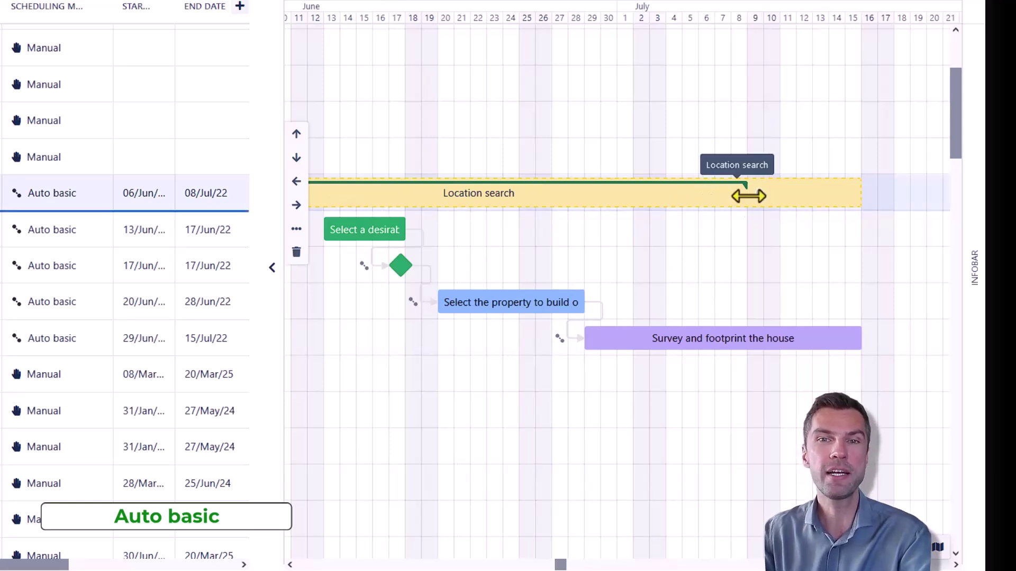
mouse_move(690, 209)
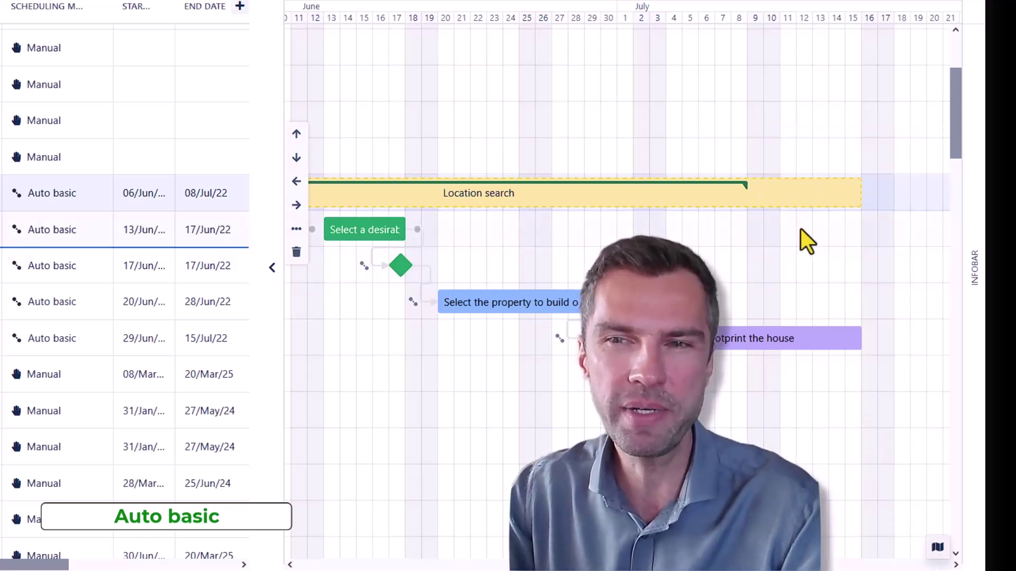
drag(858, 338, 742, 370)
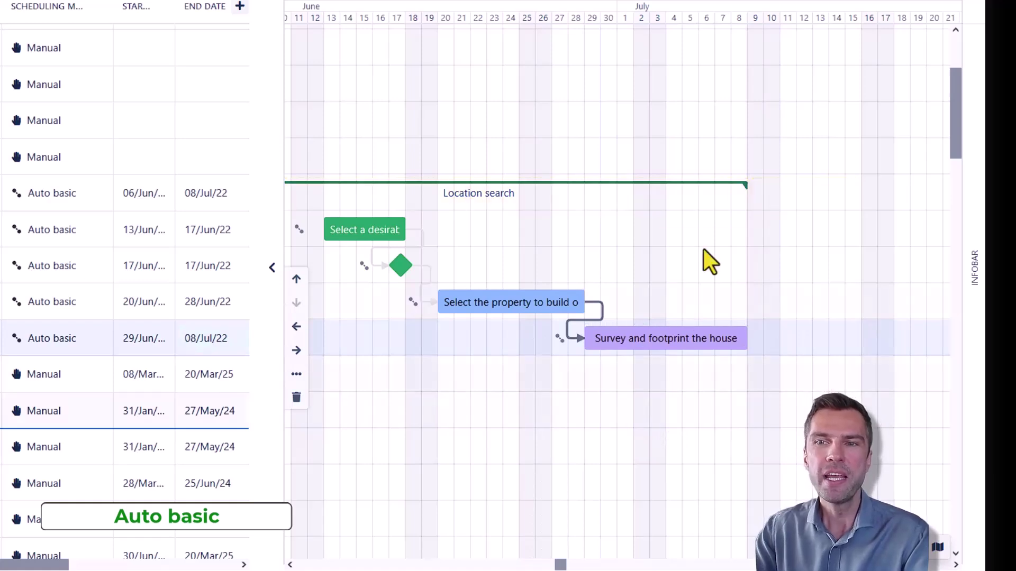
Extend the Location search task's end to 13 July 2022 and shift its bar along the timeline to 3 June–12 July 2022
drag(746, 190, 835, 192)
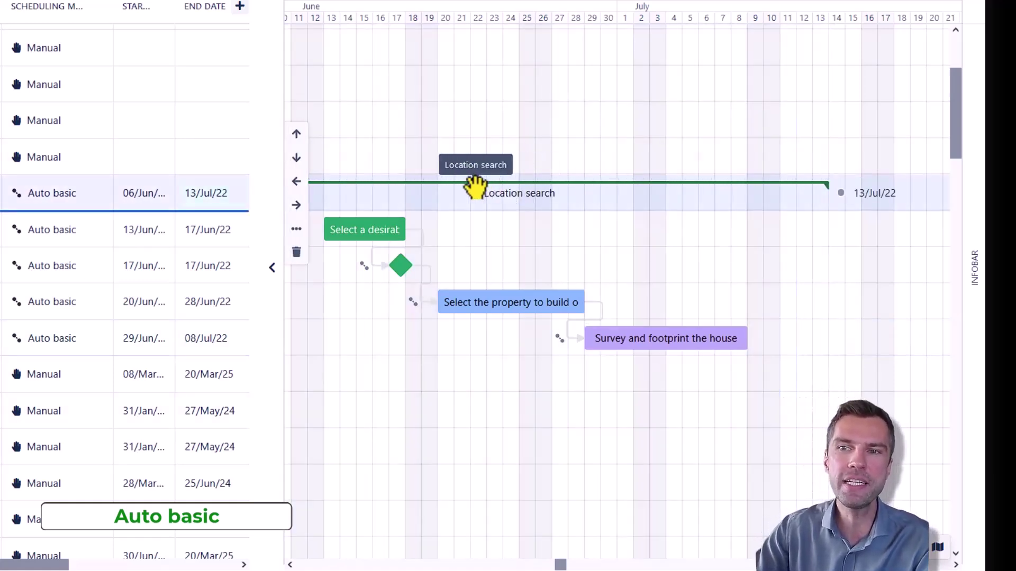
drag(474, 186, 623, 182)
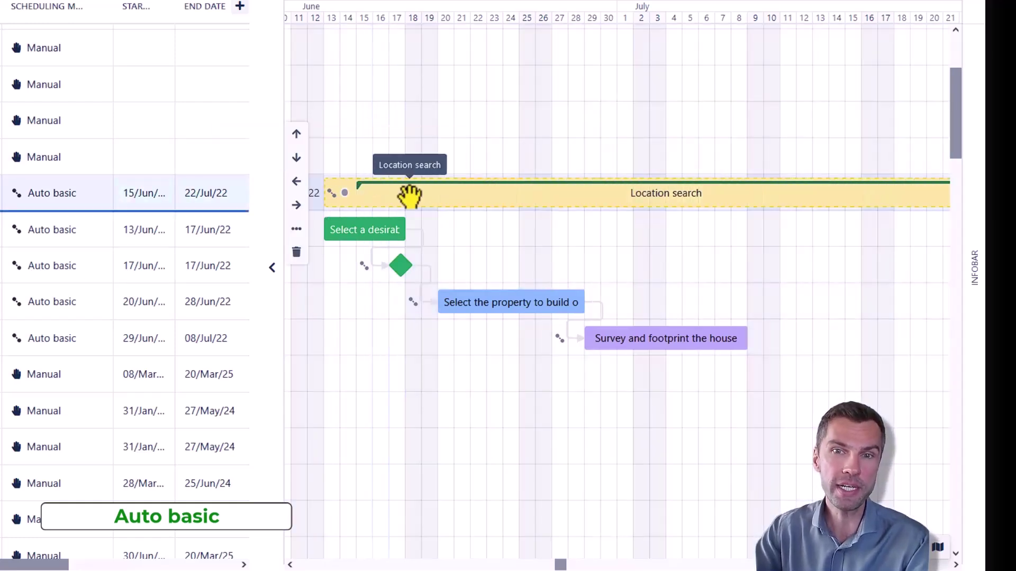
drag(409, 191, 484, 203)
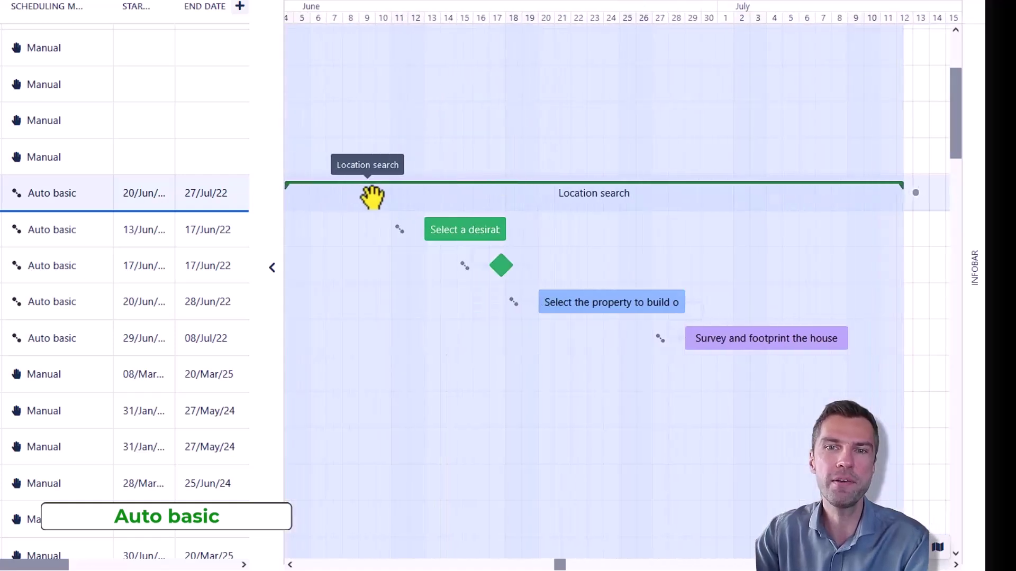
click(396, 229)
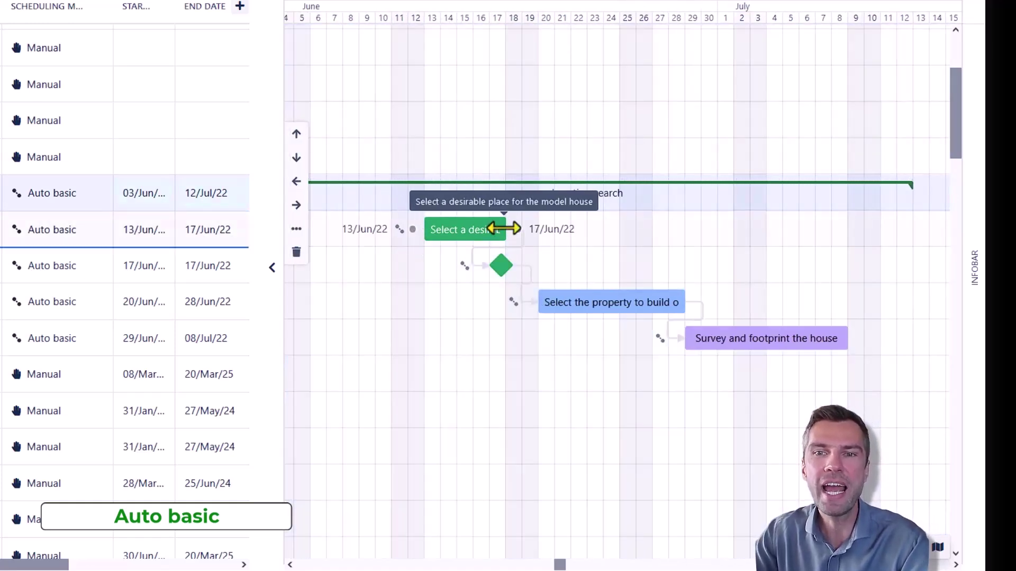
Extend the Select a desirable place task to 22 June 2022, and move the manually scheduled Prepare an ECD task forward in time
drag(504, 229, 596, 260)
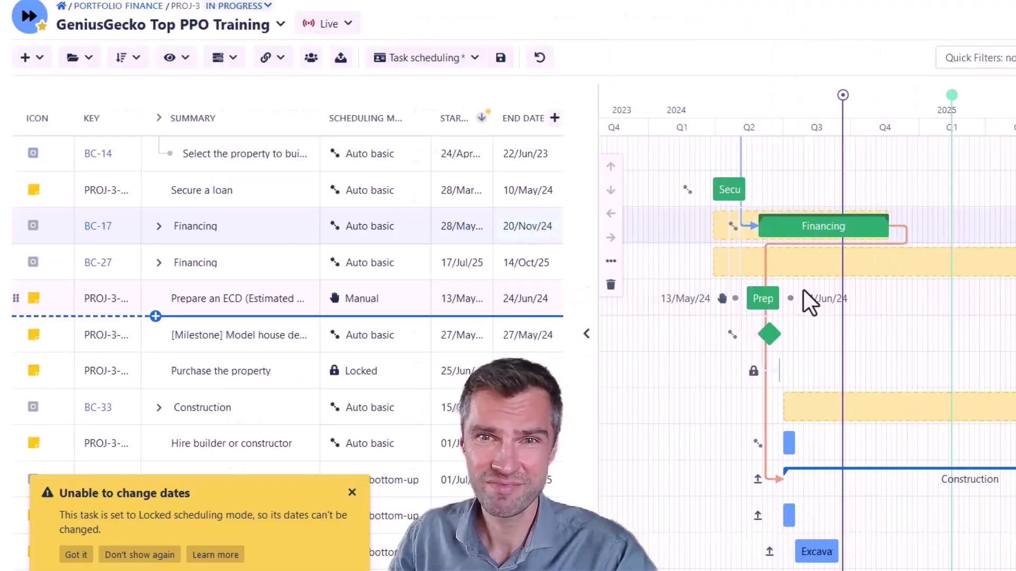
drag(763, 298, 839, 318)
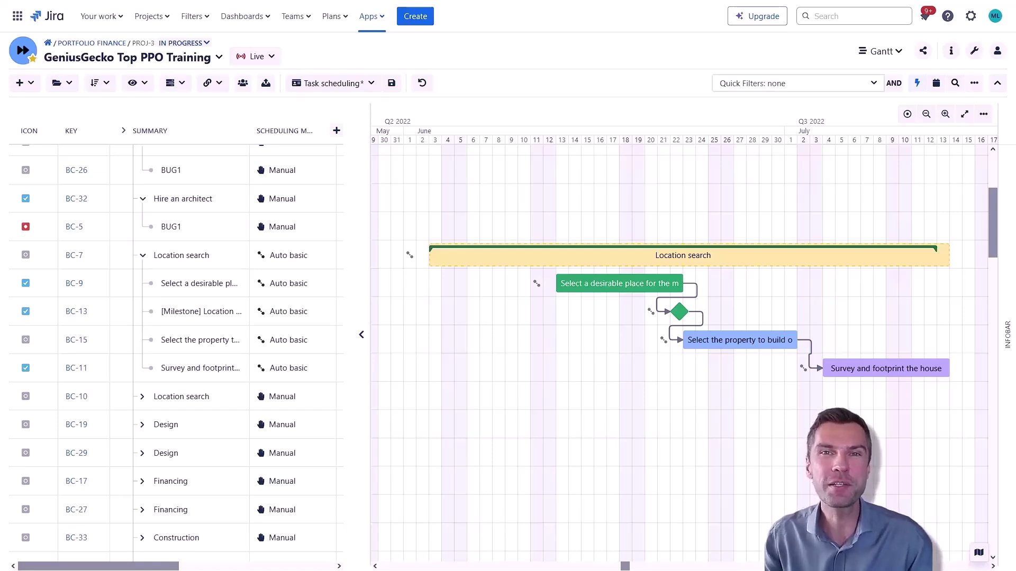
Open the list of scenarios for the GeniusGecko Top PPO Training project
click(257, 56)
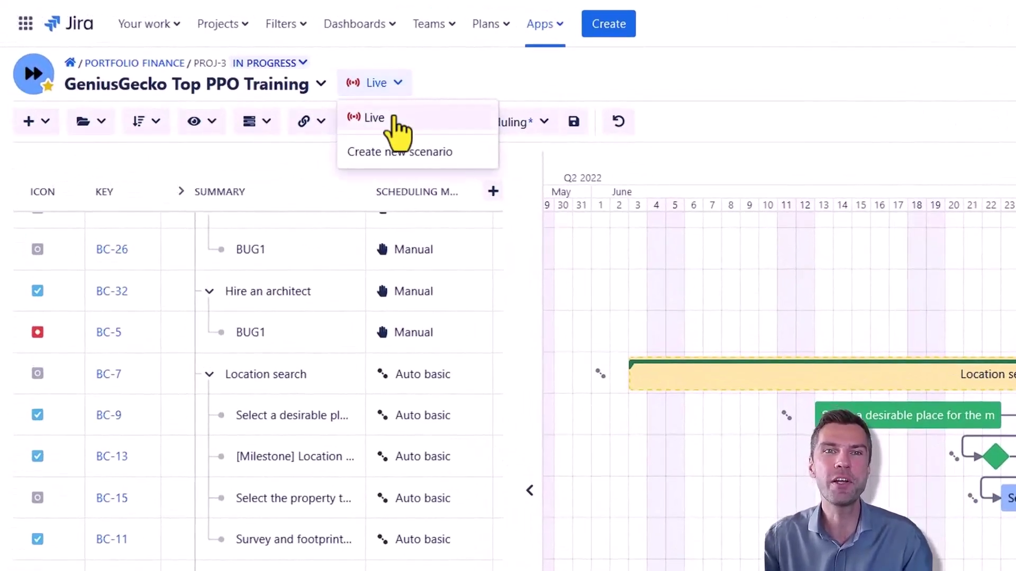